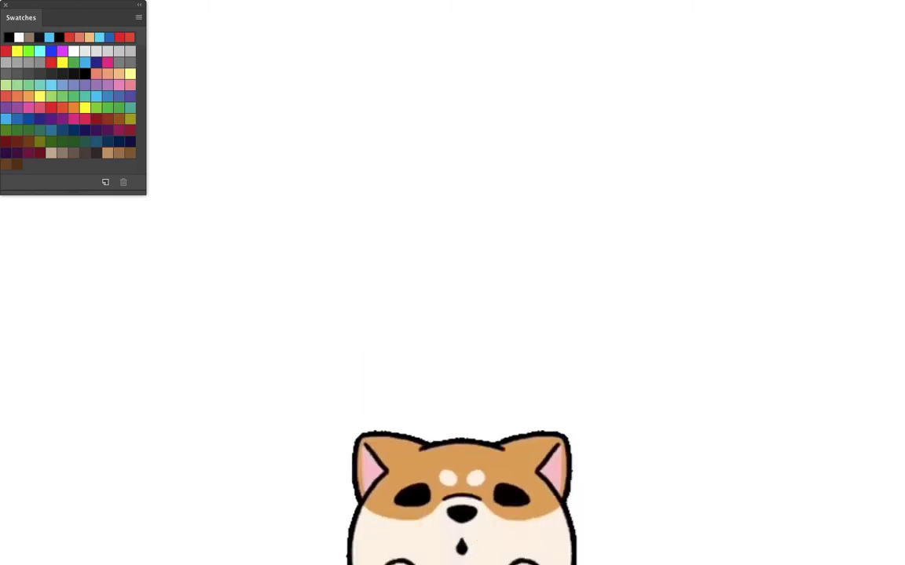
Draw a large, wide oval body outline in black and thicken its upper edge and lower right side.
{"action": "mouse_move", "coordinate": [421, 135]}
{"action": "left_mouse_down"}
{"action": "mouse_move", "coordinate": [332, 166]}
{"action": "mouse_move", "coordinate": [286, 233]}
{"action": "mouse_move", "coordinate": [271, 318]}
{"action": "mouse_move", "coordinate": [286, 374]}
{"action": "mouse_move", "coordinate": [332, 426]}
{"action": "mouse_move", "coordinate": [402, 459]}
{"action": "mouse_move", "coordinate": [507, 464]}
{"action": "mouse_move", "coordinate": [599, 437]}
{"action": "mouse_move", "coordinate": [655, 322]}
{"action": "mouse_move", "coordinate": [563, 146]}
{"action": "mouse_move", "coordinate": [420, 135]}
{"action": "left_mouse_up"}
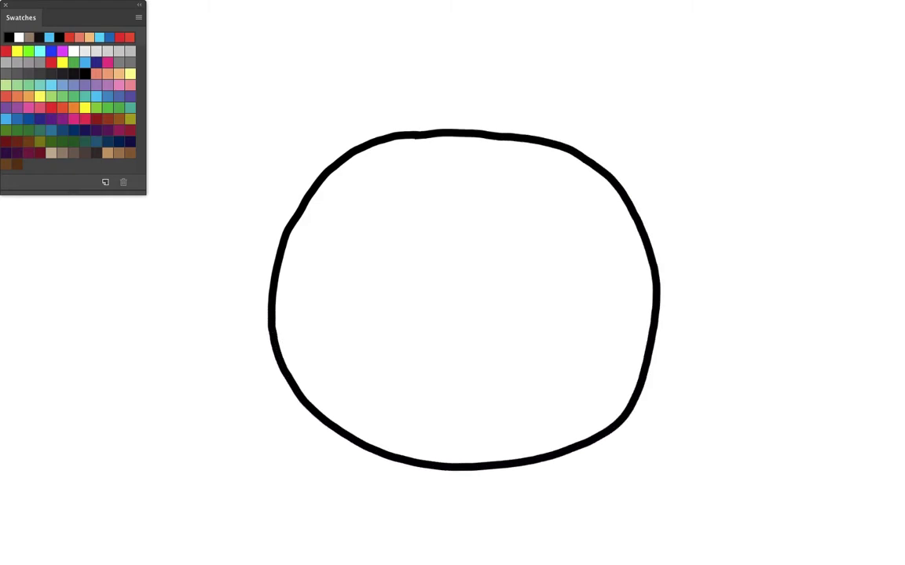
{"action": "mouse_move", "coordinate": [654, 284]}
{"action": "left_mouse_down"}
{"action": "mouse_move", "coordinate": [657, 343]}
{"action": "mouse_move", "coordinate": [626, 419]}
{"action": "left_mouse_up"}
{"action": "mouse_move", "coordinate": [292, 219]}
{"action": "left_mouse_down"}
{"action": "mouse_move", "coordinate": [310, 190]}
{"action": "mouse_move", "coordinate": [370, 141]}
{"action": "mouse_move", "coordinate": [412, 130]}
{"action": "mouse_move", "coordinate": [520, 135]}
{"action": "mouse_move", "coordinate": [579, 151]}
{"action": "mouse_move", "coordinate": [612, 183]}
{"action": "left_mouse_up"}
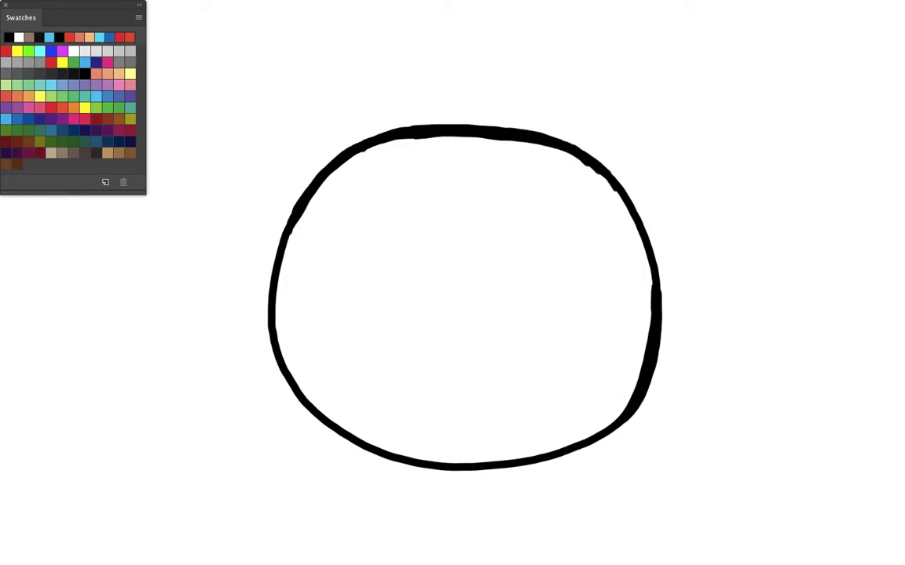
Draw two tall oval eyes sharing a vertical centre line in the upper body, each with a solid black pupil.
{"action": "left_click_drag", "start_coordinate": [471, 194], "coordinate": [471, 291]}
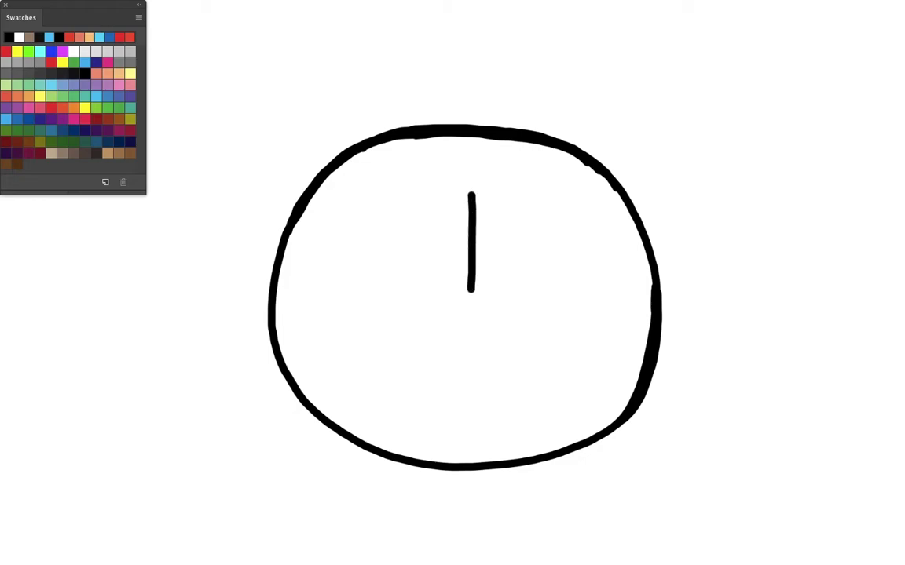
{"action": "mouse_move", "coordinate": [471, 198]}
{"action": "left_mouse_down"}
{"action": "mouse_move", "coordinate": [456, 187]}
{"action": "mouse_move", "coordinate": [418, 188]}
{"action": "mouse_move", "coordinate": [395, 233]}
{"action": "mouse_move", "coordinate": [396, 279]}
{"action": "mouse_move", "coordinate": [424, 306]}
{"action": "mouse_move", "coordinate": [473, 289]}
{"action": "left_mouse_up"}
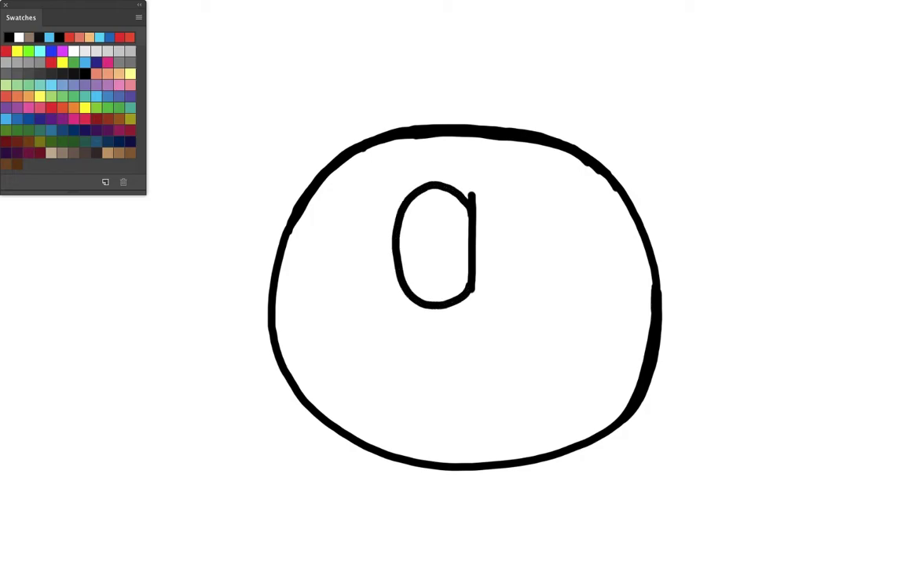
{"action": "mouse_move", "coordinate": [471, 200]}
{"action": "left_mouse_down"}
{"action": "mouse_move", "coordinate": [526, 188]}
{"action": "mouse_move", "coordinate": [543, 214]}
{"action": "mouse_move", "coordinate": [548, 264]}
{"action": "mouse_move", "coordinate": [538, 299]}
{"action": "mouse_move", "coordinate": [516, 309]}
{"action": "mouse_move", "coordinate": [491, 310]}
{"action": "mouse_move", "coordinate": [473, 292]}
{"action": "left_mouse_up"}
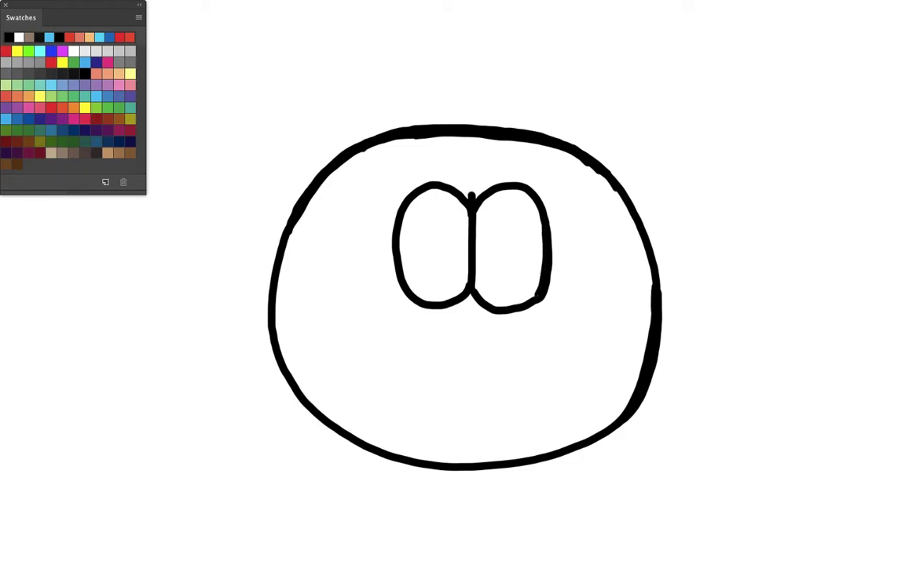
{"action": "mouse_move", "coordinate": [533, 305]}
{"action": "left_mouse_down"}
{"action": "mouse_move", "coordinate": [503, 314]}
{"action": "mouse_move", "coordinate": [532, 307]}
{"action": "left_mouse_up"}
{"action": "mouse_move", "coordinate": [446, 248]}
{"action": "left_mouse_down"}
{"action": "mouse_move", "coordinate": [436, 256]}
{"action": "mouse_move", "coordinate": [450, 263]}
{"action": "mouse_move", "coordinate": [452, 248]}
{"action": "mouse_move", "coordinate": [446, 253]}
{"action": "left_mouse_up"}
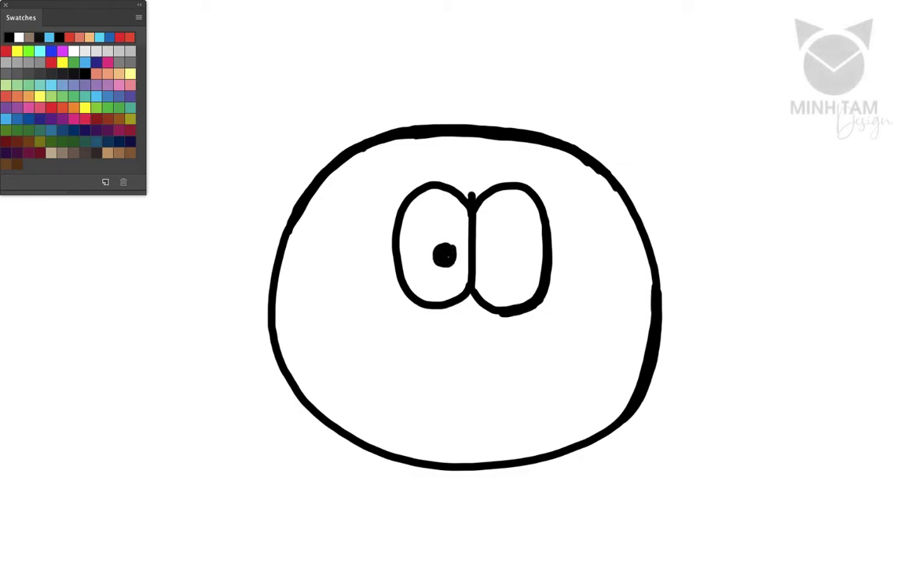
{"action": "mouse_move", "coordinate": [506, 245]}
{"action": "left_mouse_down"}
{"action": "mouse_move", "coordinate": [490, 257]}
{"action": "mouse_move", "coordinate": [507, 265]}
{"action": "mouse_move", "coordinate": [507, 248]}
{"action": "mouse_move", "coordinate": [501, 259]}
{"action": "left_mouse_up"}
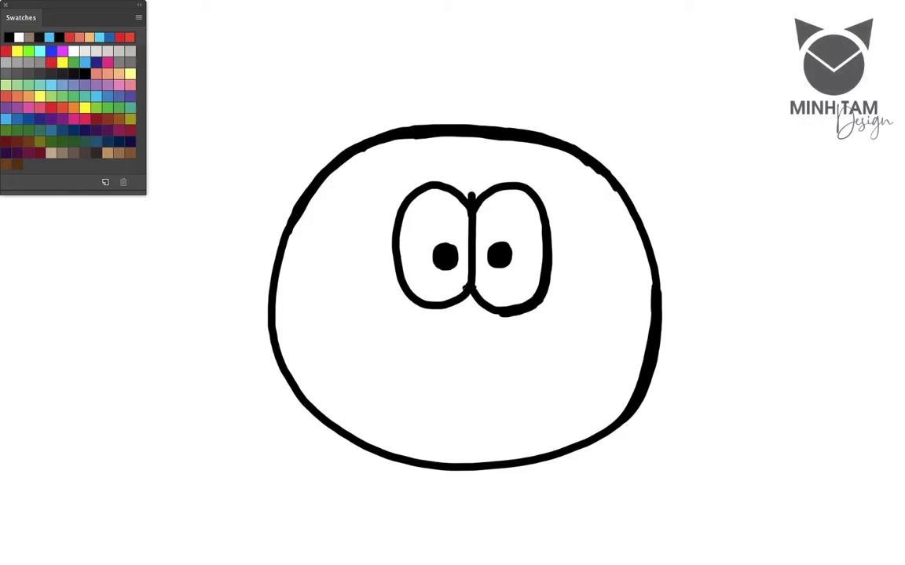
Draw a small pointed beak below the eyes and a rounded belly patch with jagged feather notches beneath it.
{"action": "left_click_drag", "start_coordinate": [460, 292], "coordinate": [467, 336]}
{"action": "left_click_drag", "start_coordinate": [479, 297], "coordinate": [468, 339]}
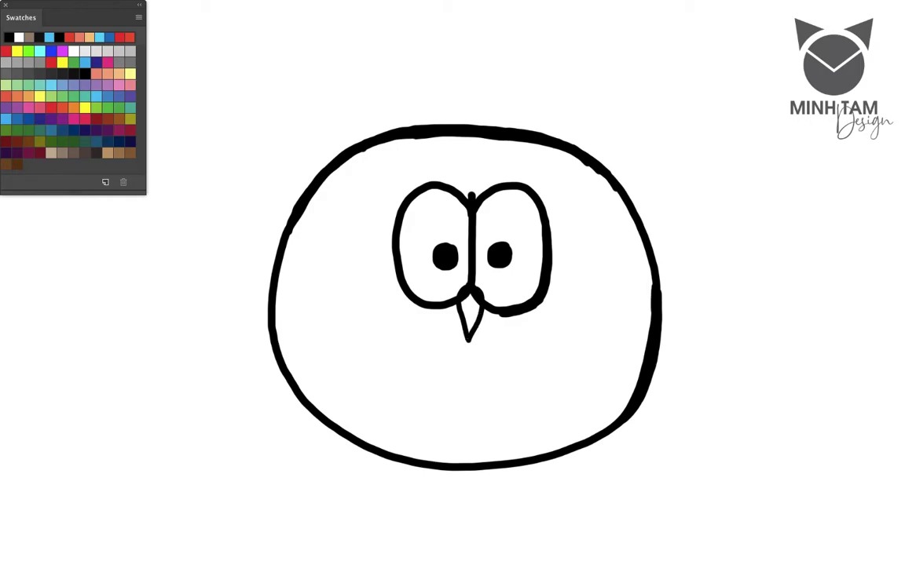
{"action": "mouse_move", "coordinate": [461, 322]}
{"action": "left_mouse_down"}
{"action": "mouse_move", "coordinate": [420, 354]}
{"action": "mouse_move", "coordinate": [414, 390]}
{"action": "mouse_move", "coordinate": [421, 381]}
{"action": "mouse_move", "coordinate": [421, 410]}
{"action": "mouse_move", "coordinate": [467, 443]}
{"action": "left_mouse_up"}
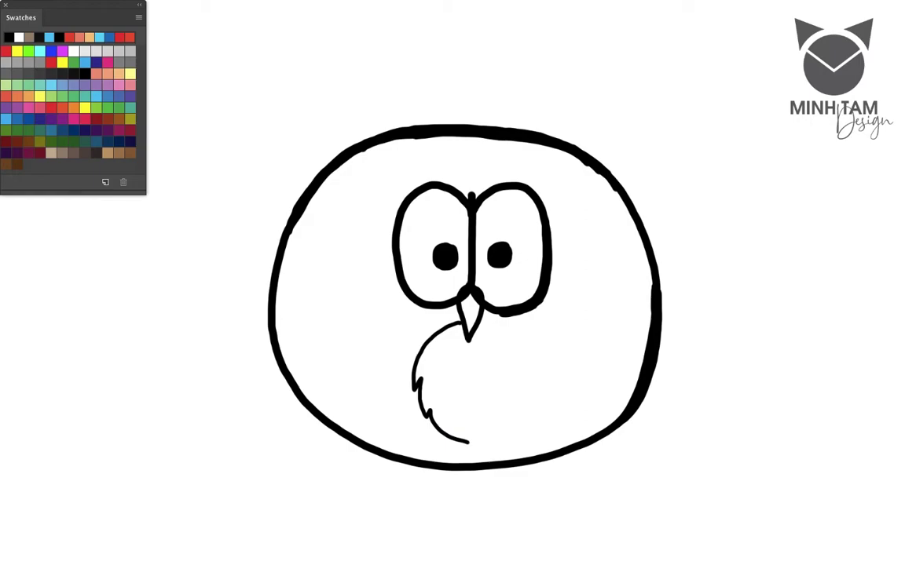
{"action": "mouse_move", "coordinate": [471, 323]}
{"action": "left_mouse_down"}
{"action": "mouse_move", "coordinate": [497, 328]}
{"action": "mouse_move", "coordinate": [515, 352]}
{"action": "mouse_move", "coordinate": [522, 384]}
{"action": "mouse_move", "coordinate": [515, 421]}
{"action": "mouse_move", "coordinate": [469, 446]}
{"action": "left_mouse_up"}
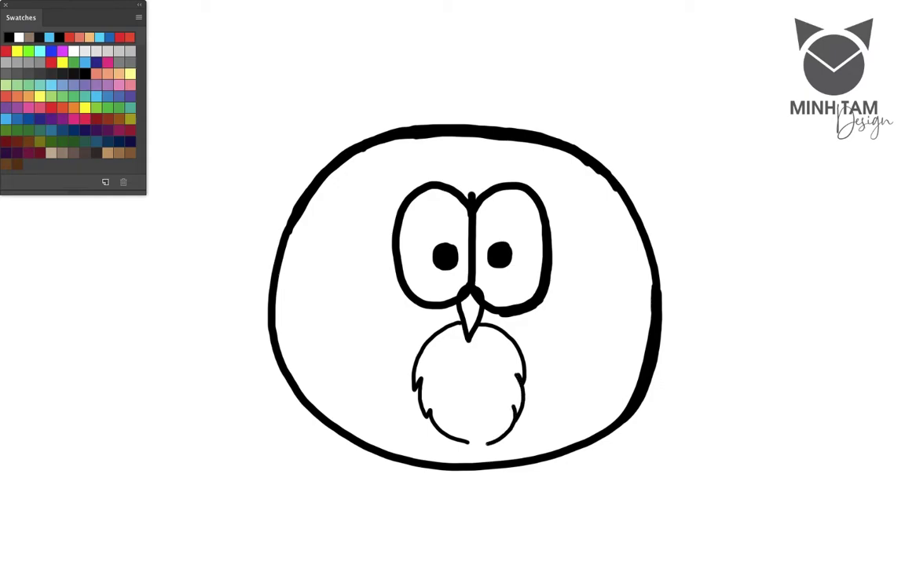
{"action": "left_click_drag", "start_coordinate": [454, 438], "coordinate": [475, 446]}
Draw two feet under the body, each with a large middle toe and smaller toes on both sides.
{"action": "mouse_move", "coordinate": [385, 457]}
{"action": "left_mouse_down"}
{"action": "mouse_move", "coordinate": [383, 499]}
{"action": "mouse_move", "coordinate": [396, 506]}
{"action": "mouse_move", "coordinate": [420, 502]}
{"action": "mouse_move", "coordinate": [425, 466]}
{"action": "left_mouse_up"}
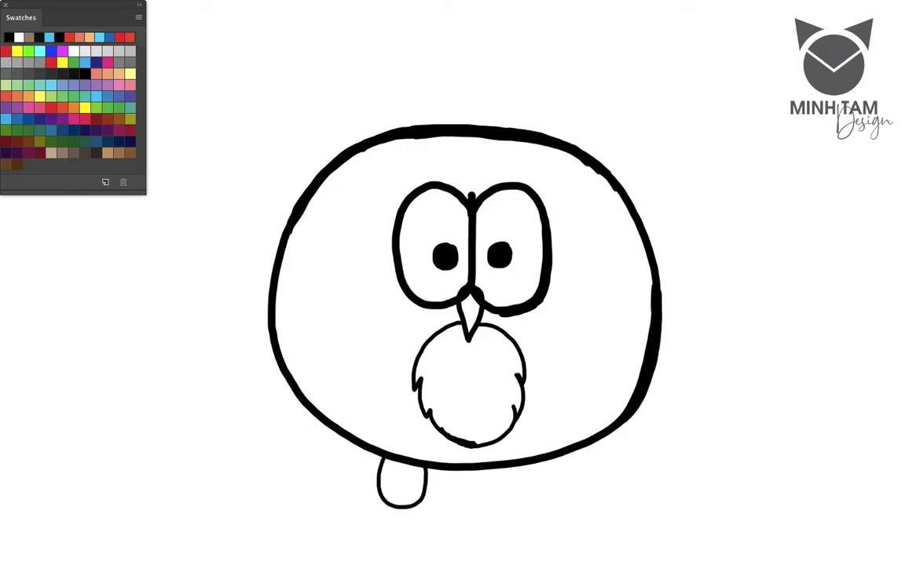
{"action": "mouse_move", "coordinate": [505, 468]}
{"action": "left_mouse_down"}
{"action": "mouse_move", "coordinate": [514, 497]}
{"action": "mouse_move", "coordinate": [533, 497]}
{"action": "mouse_move", "coordinate": [555, 485]}
{"action": "mouse_move", "coordinate": [556, 463]}
{"action": "left_mouse_up"}
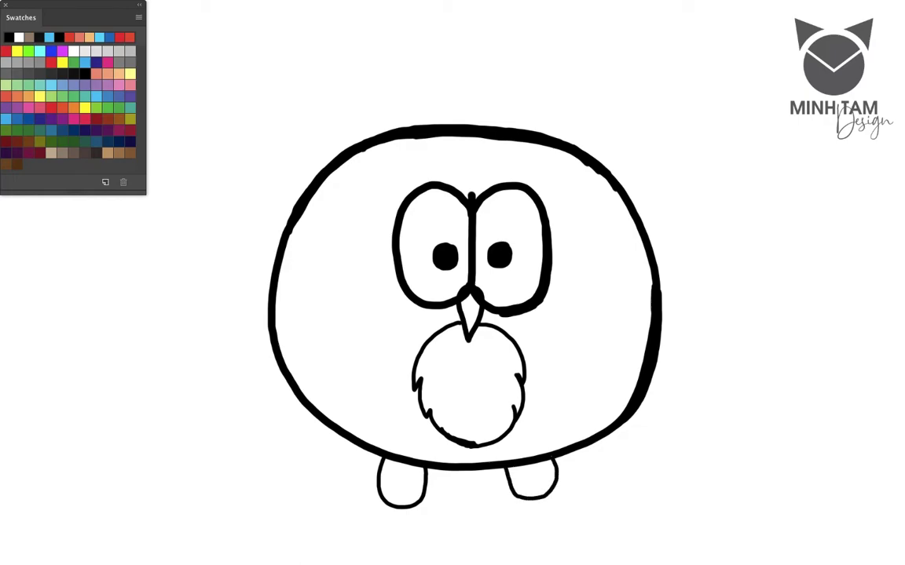
{"action": "mouse_move", "coordinate": [363, 452]}
{"action": "left_mouse_down"}
{"action": "mouse_move", "coordinate": [366, 491]}
{"action": "mouse_move", "coordinate": [378, 493]}
{"action": "mouse_move", "coordinate": [426, 496]}
{"action": "mouse_move", "coordinate": [436, 490]}
{"action": "mouse_move", "coordinate": [435, 468]}
{"action": "mouse_move", "coordinate": [484, 470]}
{"action": "mouse_move", "coordinate": [512, 496]}
{"action": "left_mouse_up"}
{"action": "mouse_move", "coordinate": [568, 454]}
{"action": "left_mouse_down"}
{"action": "mouse_move", "coordinate": [571, 471]}
{"action": "mouse_move", "coordinate": [555, 488]}
{"action": "left_mouse_up"}
Draw the curved outer edge of the left wing, bulging beyond the body and running down to its lower outline.
{"action": "mouse_move", "coordinate": [314, 218]}
{"action": "left_mouse_down"}
{"action": "mouse_move", "coordinate": [264, 216]}
{"action": "mouse_move", "coordinate": [233, 250]}
{"action": "mouse_move", "coordinate": [231, 313]}
{"action": "mouse_move", "coordinate": [251, 355]}
{"action": "left_mouse_up"}
{"action": "mouse_move", "coordinate": [249, 222]}
{"action": "left_mouse_down"}
{"action": "mouse_move", "coordinate": [229, 256]}
{"action": "mouse_move", "coordinate": [229, 316]}
{"action": "mouse_move", "coordinate": [274, 393]}
{"action": "left_mouse_up"}
{"action": "mouse_move", "coordinate": [248, 353]}
{"action": "left_mouse_down"}
{"action": "mouse_move", "coordinate": [289, 381]}
{"action": "mouse_move", "coordinate": [318, 420]}
{"action": "left_mouse_up"}
{"action": "mouse_move", "coordinate": [230, 317]}
{"action": "left_mouse_down"}
{"action": "mouse_move", "coordinate": [251, 366]}
{"action": "mouse_move", "coordinate": [245, 351]}
{"action": "left_mouse_up"}
{"action": "left_click_drag", "start_coordinate": [208, 300], "coordinate": [258, 379]}
{"action": "key", "text": "ctrl+z"}
{"action": "left_click_drag", "start_coordinate": [233, 343], "coordinate": [271, 392]}
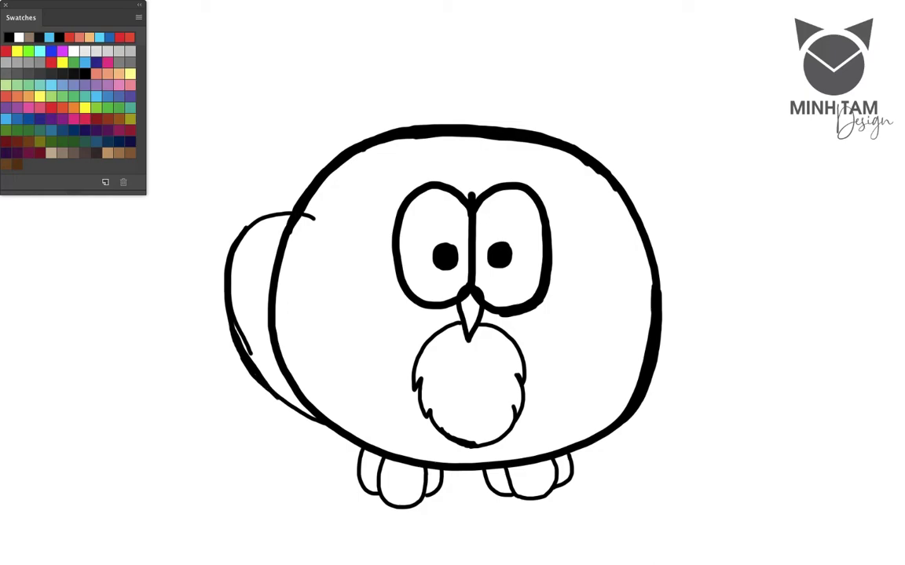
{"action": "mouse_move", "coordinate": [233, 343]}
{"action": "left_mouse_down"}
{"action": "mouse_move", "coordinate": [266, 390]}
{"action": "mouse_move", "coordinate": [285, 377]}
{"action": "left_mouse_up"}
Close the left wing with a rounded top and an S-curved inner edge ending in a point at the body's lower outline.
{"action": "mouse_move", "coordinate": [327, 424]}
{"action": "left_mouse_down"}
{"action": "mouse_move", "coordinate": [313, 379]}
{"action": "mouse_move", "coordinate": [306, 338]}
{"action": "mouse_move", "coordinate": [322, 253]}
{"action": "left_mouse_up"}
{"action": "left_click_drag", "start_coordinate": [303, 212], "coordinate": [319, 222]}
{"action": "mouse_move", "coordinate": [249, 227]}
{"action": "left_mouse_down"}
{"action": "mouse_move", "coordinate": [307, 211]}
{"action": "mouse_move", "coordinate": [324, 224]}
{"action": "mouse_move", "coordinate": [333, 263]}
{"action": "left_mouse_up"}
{"action": "mouse_move", "coordinate": [327, 226]}
{"action": "left_mouse_down"}
{"action": "mouse_move", "coordinate": [334, 271]}
{"action": "mouse_move", "coordinate": [308, 345]}
{"action": "mouse_move", "coordinate": [335, 404]}
{"action": "left_mouse_up"}
{"action": "left_click_drag", "start_coordinate": [316, 370], "coordinate": [350, 433]}
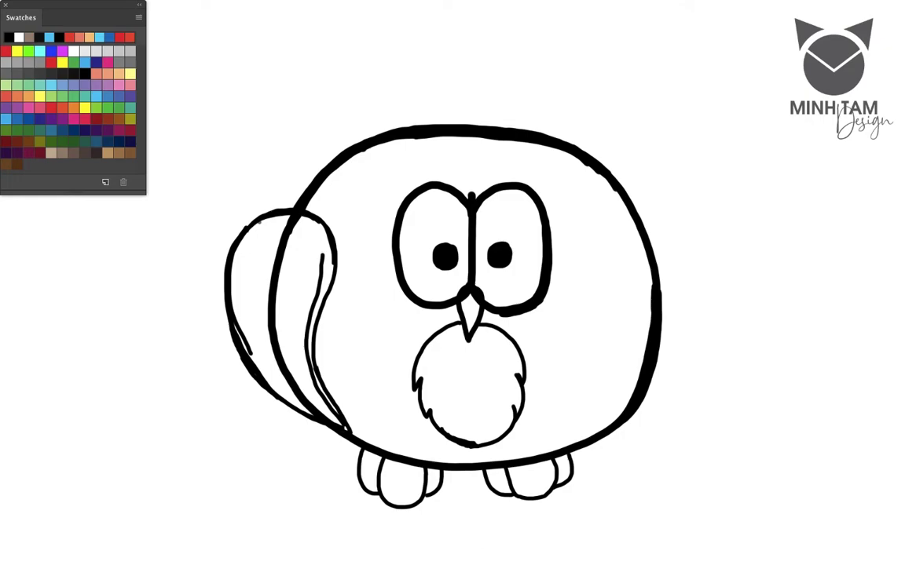
Draw a matching right wing overlapping the body, with a rounded top and a pointed lower end.
{"action": "mouse_move", "coordinate": [594, 214]}
{"action": "left_mouse_down"}
{"action": "mouse_move", "coordinate": [603, 201]}
{"action": "mouse_move", "coordinate": [658, 196]}
{"action": "left_mouse_up"}
{"action": "mouse_move", "coordinate": [596, 211]}
{"action": "left_mouse_down"}
{"action": "mouse_move", "coordinate": [618, 198]}
{"action": "mouse_move", "coordinate": [684, 220]}
{"action": "mouse_move", "coordinate": [691, 269]}
{"action": "mouse_move", "coordinate": [667, 366]}
{"action": "mouse_move", "coordinate": [599, 425]}
{"action": "left_mouse_up"}
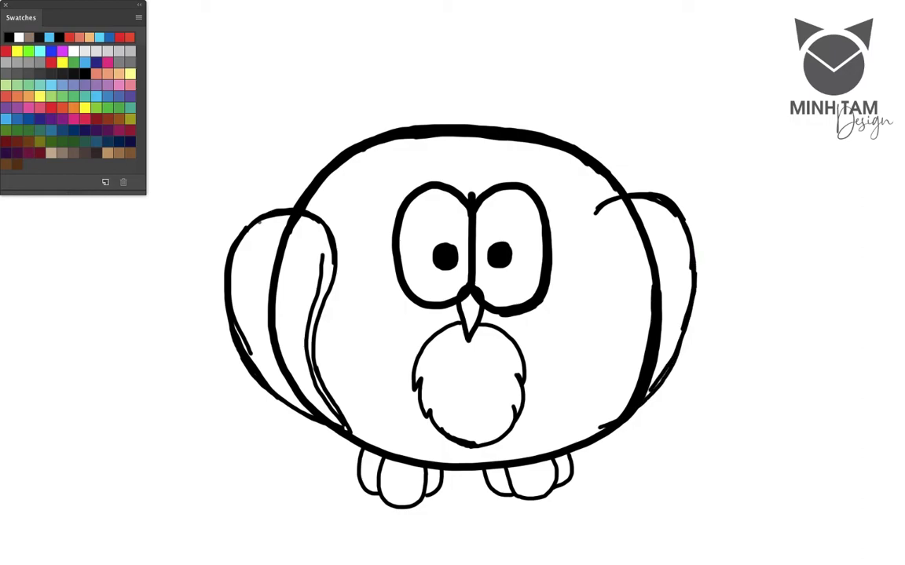
{"action": "mouse_move", "coordinate": [594, 215]}
{"action": "left_mouse_down"}
{"action": "mouse_move", "coordinate": [586, 236]}
{"action": "mouse_move", "coordinate": [596, 274]}
{"action": "left_mouse_up"}
{"action": "mouse_move", "coordinate": [621, 199]}
{"action": "left_mouse_down"}
{"action": "mouse_move", "coordinate": [589, 218]}
{"action": "mouse_move", "coordinate": [589, 272]}
{"action": "mouse_move", "coordinate": [584, 254]}
{"action": "mouse_move", "coordinate": [616, 381]}
{"action": "mouse_move", "coordinate": [603, 424]}
{"action": "left_mouse_up"}
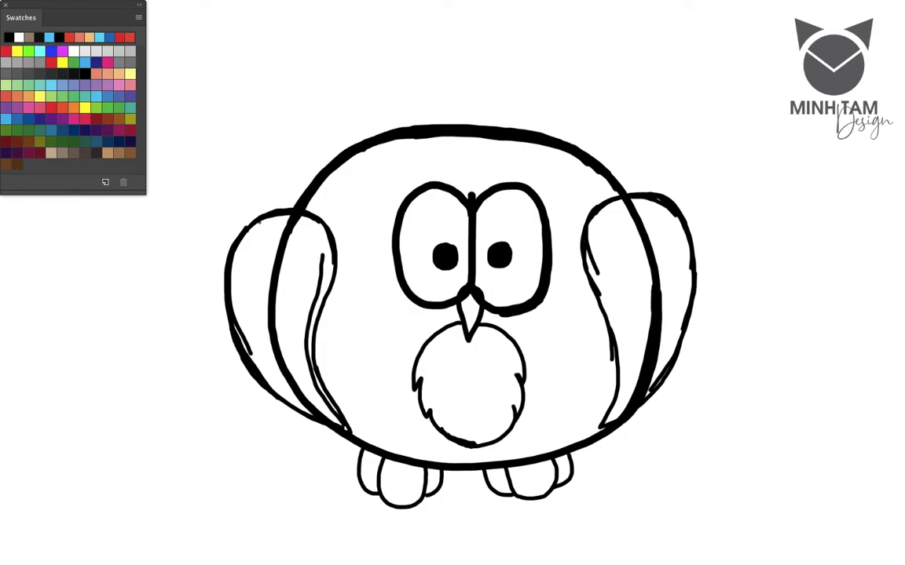
Erase the stray lines around the eyes and beak, and the body outline and double strokes inside the left wing.
{"action": "left_click_drag", "start_coordinate": [471, 192], "coordinate": [473, 197]}
{"action": "mouse_move", "coordinate": [470, 294]}
{"action": "left_mouse_down"}
{"action": "mouse_move", "coordinate": [467, 301]}
{"action": "mouse_move", "coordinate": [523, 316]}
{"action": "left_mouse_up"}
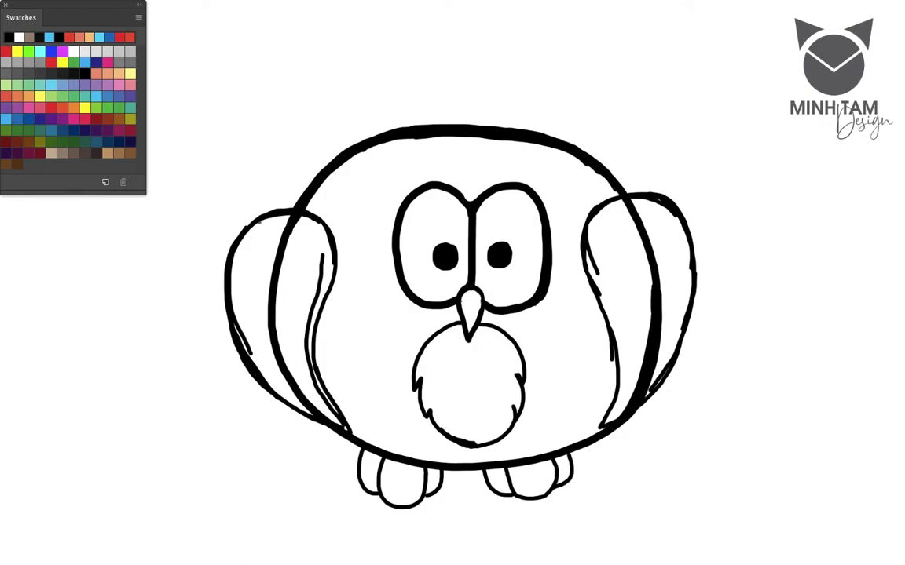
{"action": "mouse_move", "coordinate": [288, 251]}
{"action": "left_mouse_down"}
{"action": "mouse_move", "coordinate": [293, 225]}
{"action": "mouse_move", "coordinate": [256, 225]}
{"action": "mouse_move", "coordinate": [316, 222]}
{"action": "mouse_move", "coordinate": [329, 254]}
{"action": "mouse_move", "coordinate": [324, 233]}
{"action": "mouse_move", "coordinate": [309, 376]}
{"action": "mouse_move", "coordinate": [333, 417]}
{"action": "mouse_move", "coordinate": [277, 363]}
{"action": "mouse_move", "coordinate": [305, 401]}
{"action": "left_mouse_up"}
{"action": "key", "text": "super+z"}
{"action": "mouse_move", "coordinate": [239, 316]}
{"action": "left_mouse_down"}
{"action": "mouse_move", "coordinate": [261, 373]}
{"action": "mouse_move", "coordinate": [337, 418]}
{"action": "left_mouse_up"}
Erase the body outline inside the right wing and clean up the rough strokes along the wings and right eye.
{"action": "left_click_drag", "start_coordinate": [589, 230], "coordinate": [612, 364]}
{"action": "mouse_move", "coordinate": [630, 203]}
{"action": "left_mouse_down"}
{"action": "mouse_move", "coordinate": [665, 205]}
{"action": "mouse_move", "coordinate": [680, 217]}
{"action": "mouse_move", "coordinate": [681, 210]}
{"action": "mouse_move", "coordinate": [648, 266]}
{"action": "mouse_move", "coordinate": [661, 345]}
{"action": "mouse_move", "coordinate": [652, 385]}
{"action": "left_mouse_up"}
{"action": "left_click_drag", "start_coordinate": [687, 302], "coordinate": [651, 390]}
{"action": "left_click_drag", "start_coordinate": [672, 355], "coordinate": [666, 373]}
{"action": "left_click_drag", "start_coordinate": [550, 221], "coordinate": [544, 305]}
{"action": "left_click_drag", "start_coordinate": [336, 415], "coordinate": [347, 429]}
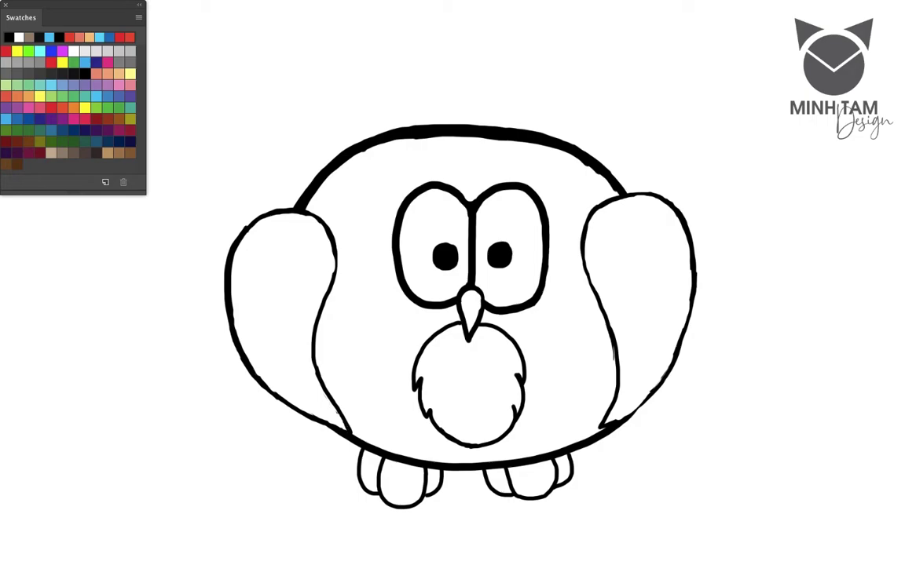
Paint a light brown band along the inside of the body's upper outline, from the left wing to the right wing.
{"action": "left_click", "coordinate": [107, 153]}
{"action": "mouse_move", "coordinate": [307, 208]}
{"action": "left_mouse_down"}
{"action": "mouse_move", "coordinate": [339, 165]}
{"action": "mouse_move", "coordinate": [382, 143]}
{"action": "mouse_move", "coordinate": [454, 134]}
{"action": "mouse_move", "coordinate": [522, 139]}
{"action": "left_mouse_up"}
{"action": "left_click_drag", "start_coordinate": [529, 141], "coordinate": [571, 151]}
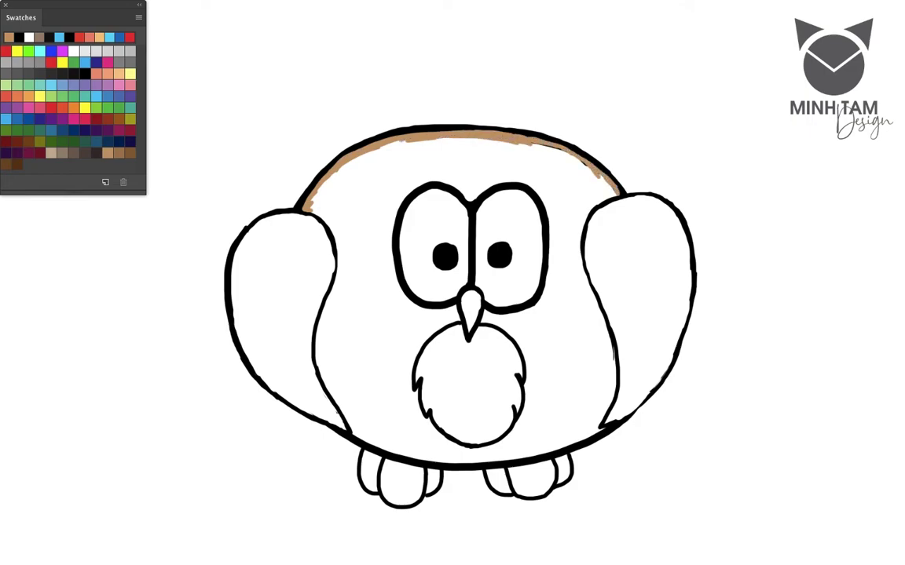